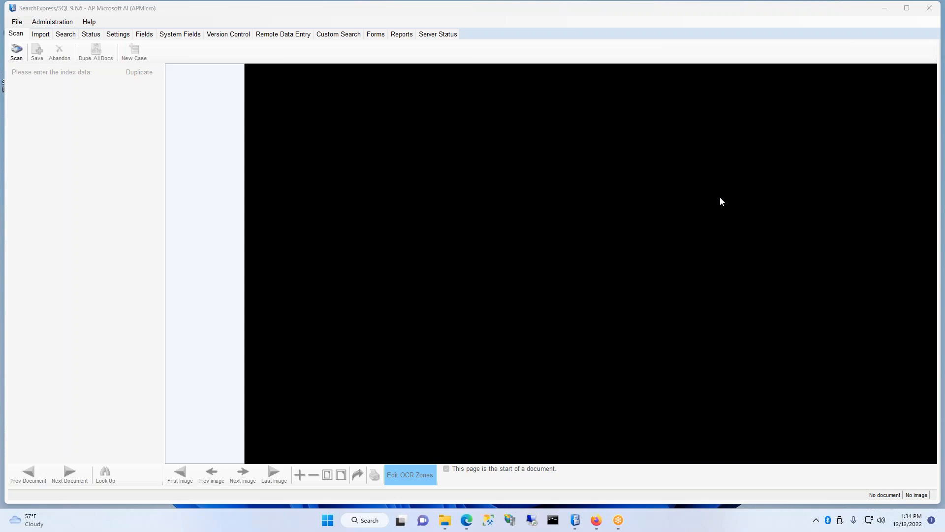
Scan the one-page Executive Technologies invoice and fill its index fields with AI Data Entry
click(20, 54)
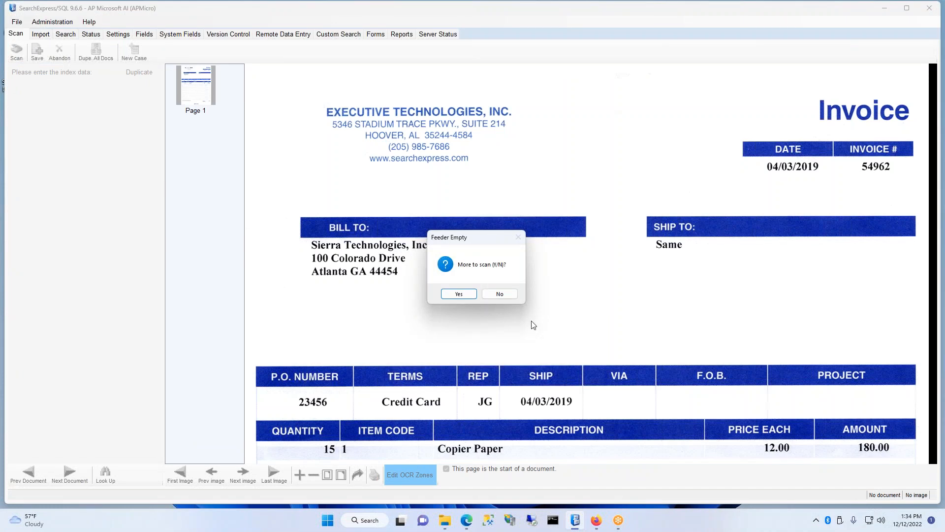
click(499, 294)
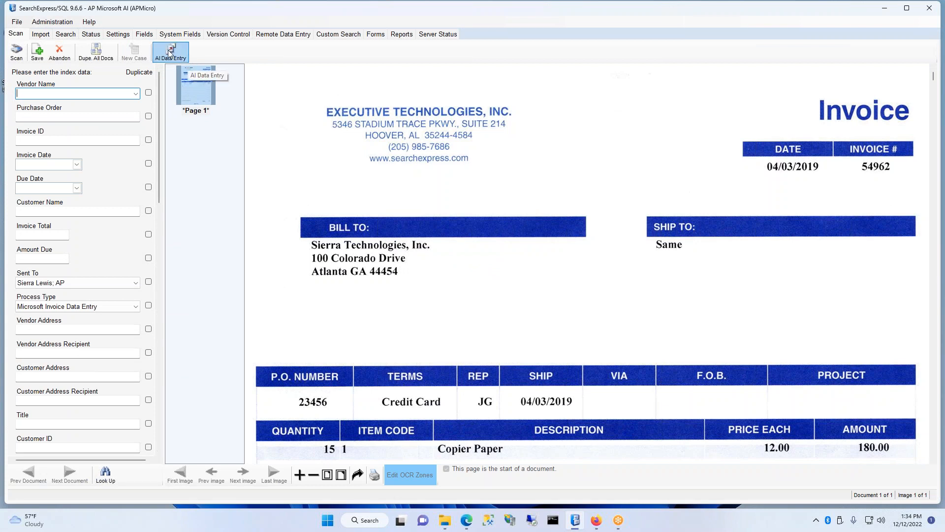
click(168, 50)
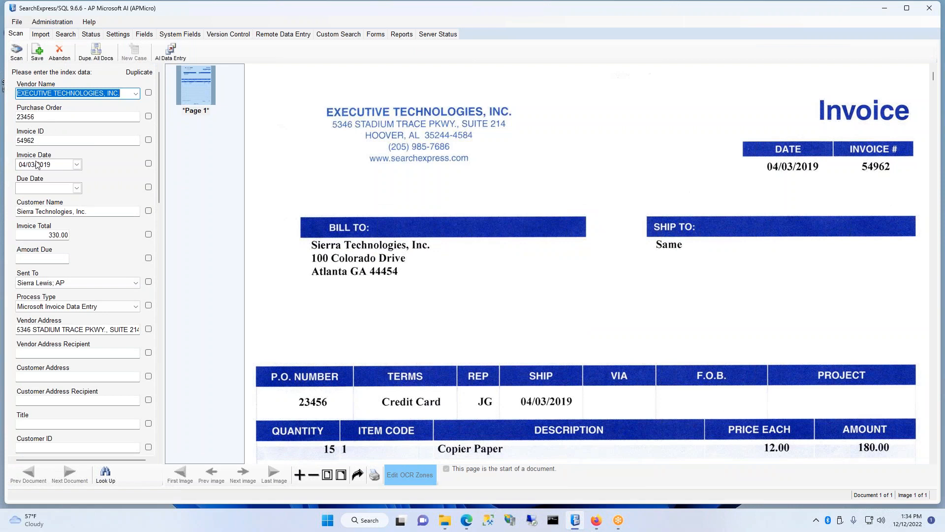
Review the address and line item fields extracted from the scanned invoice, and abandon the document
drag(160, 178, 147, 234)
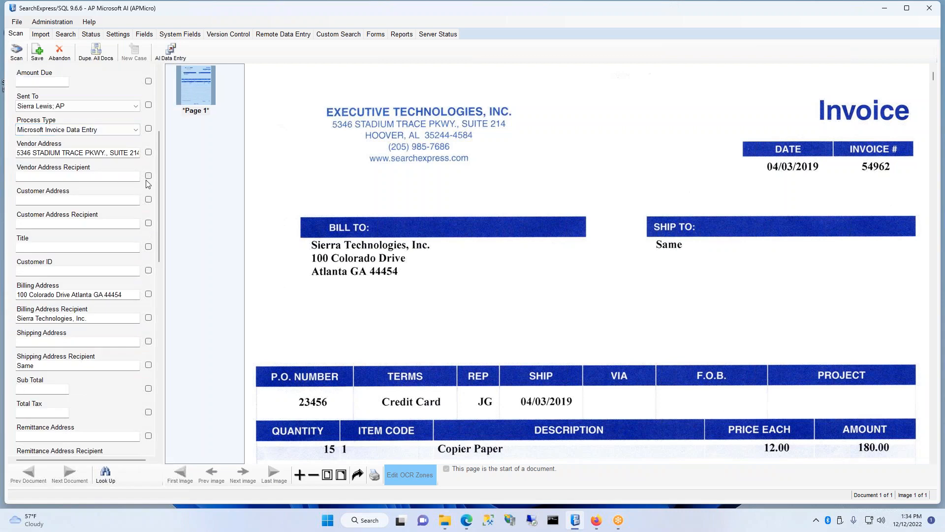
drag(156, 178, 156, 286)
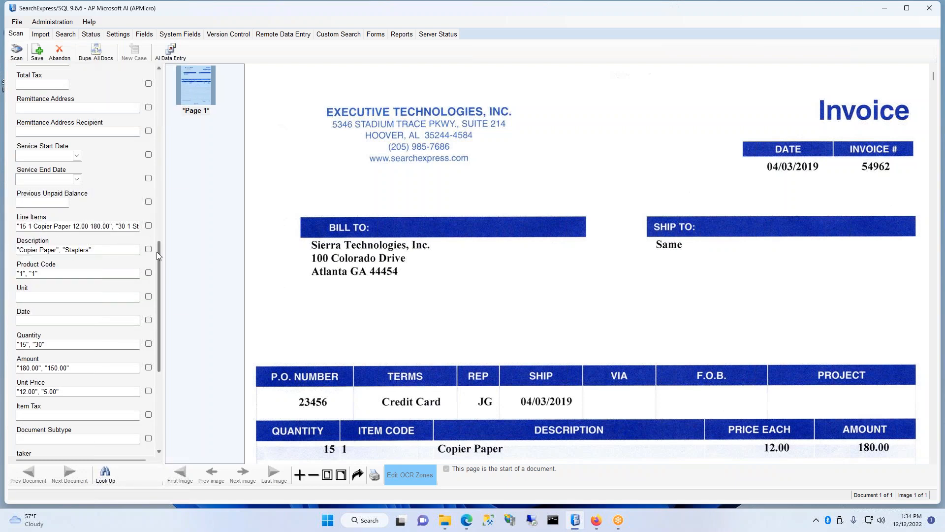
drag(158, 254, 162, 223)
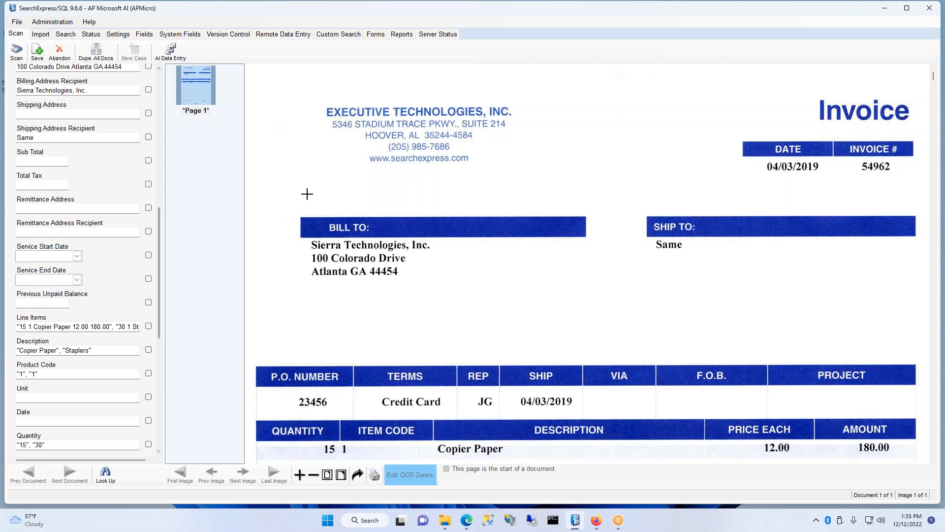
click(58, 56)
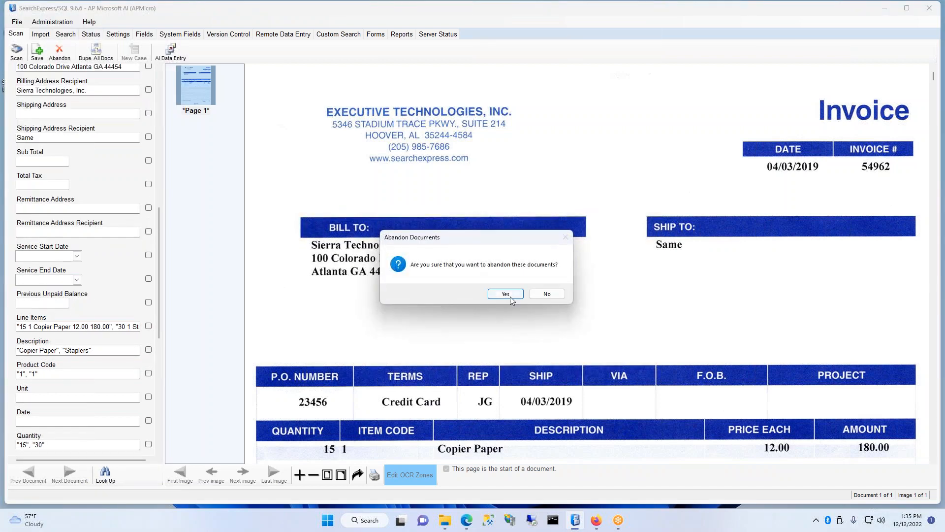
key(Return)
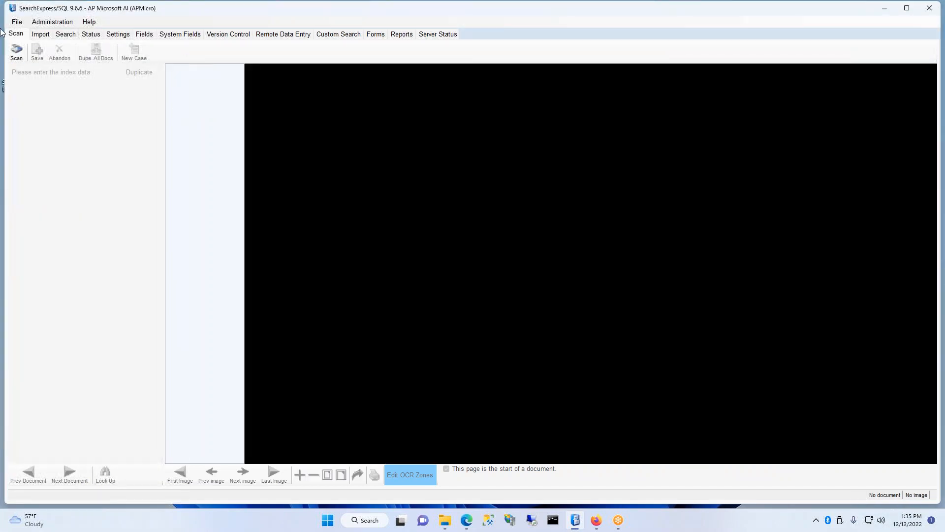
Import the invoice attached to the email with the subject "Fwd: Invoice seven"
click(41, 35)
click(17, 51)
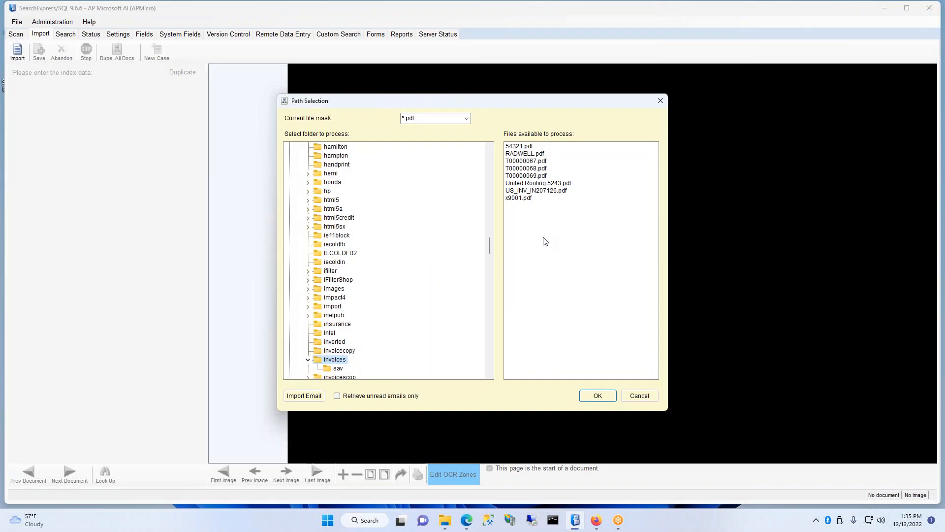
click(318, 395)
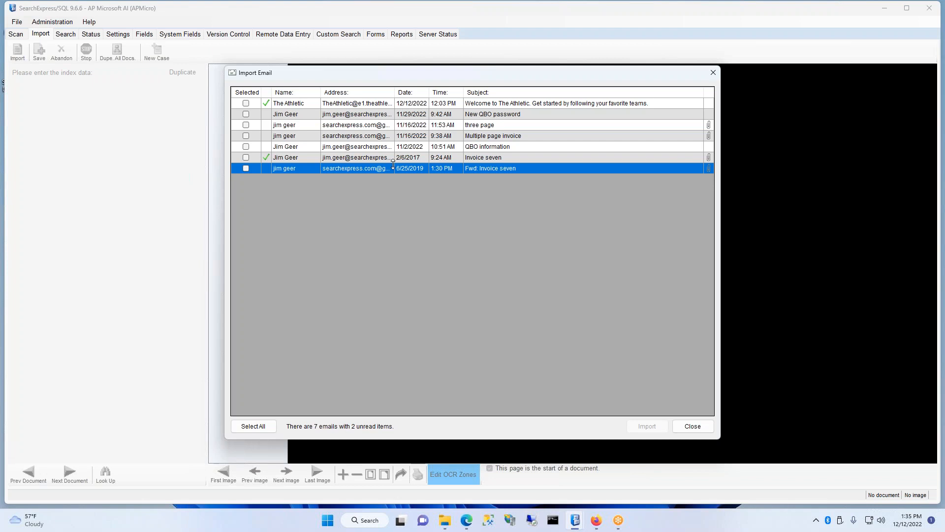
click(247, 168)
click(649, 429)
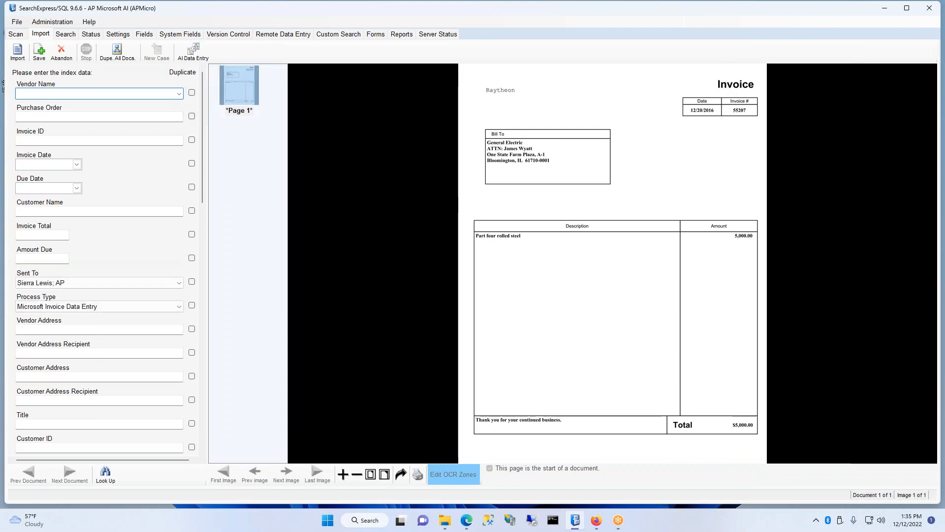
Fill the imported Raytheon invoice's index fields with AI Data Entry, and abandon the document
click(190, 58)
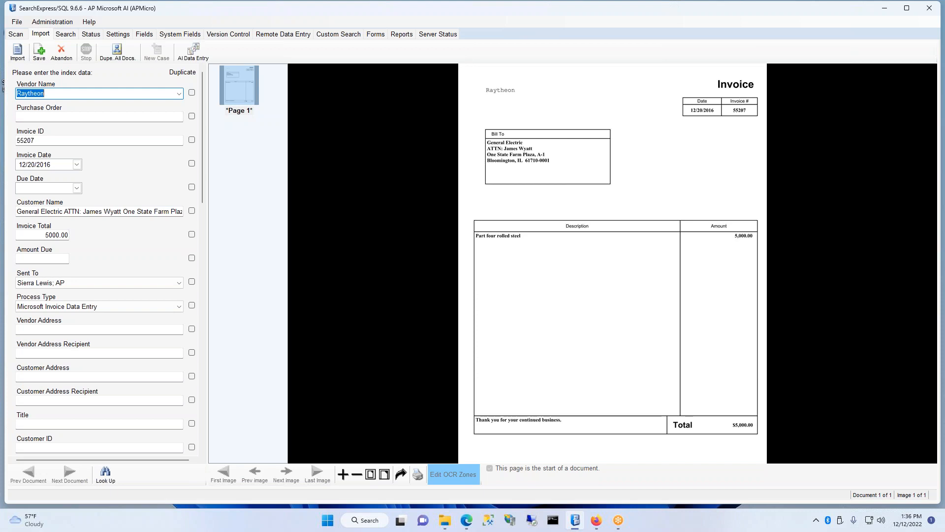
click(65, 54)
click(508, 295)
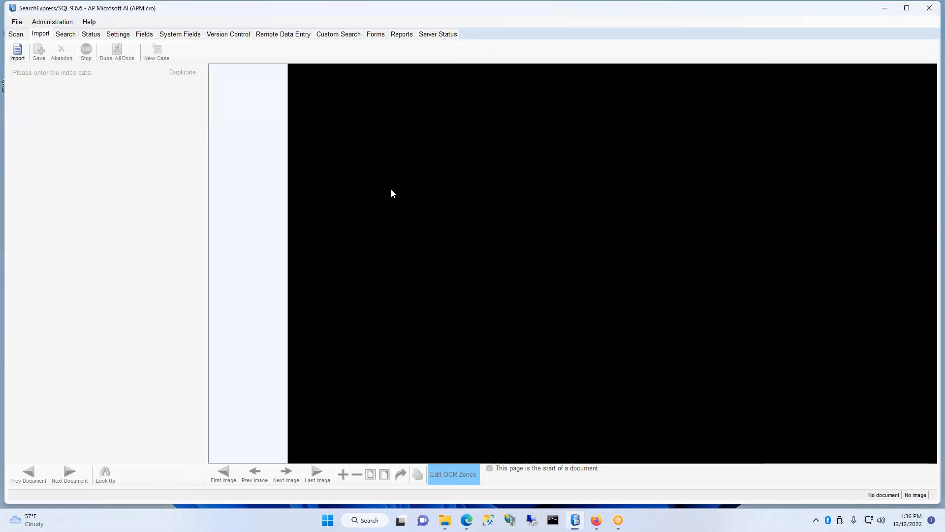
Switch to the SearchExpress web dashboard in the browser and open the Browser Data Entry queue for the APQbooks database
click(67, 34)
double_click(67, 45)
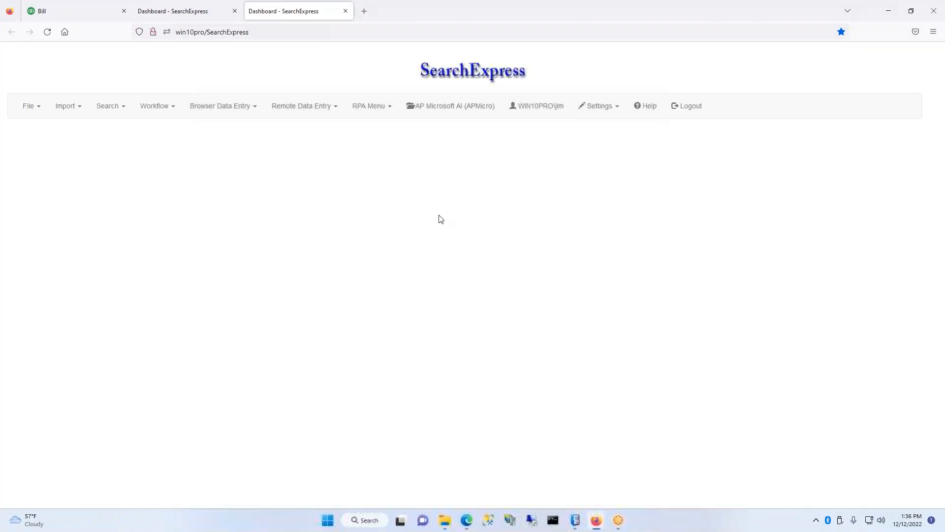
click(228, 107)
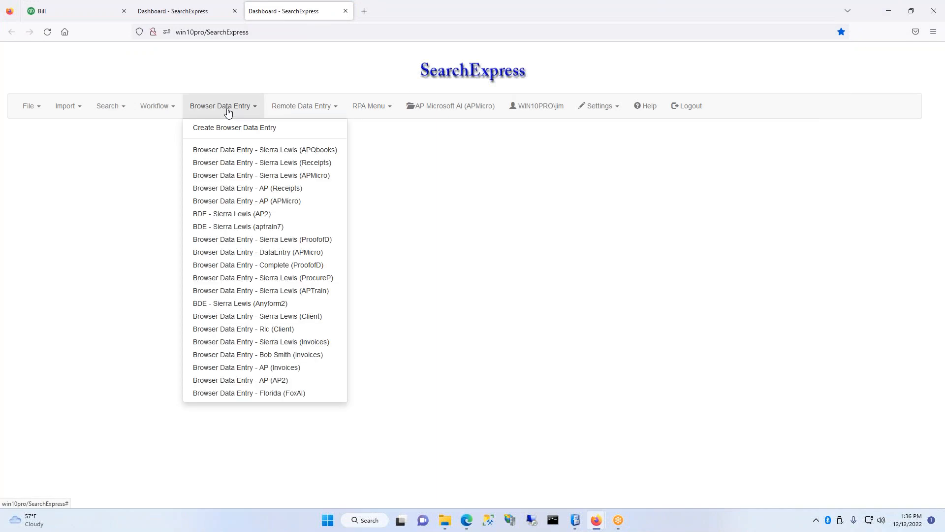
click(261, 152)
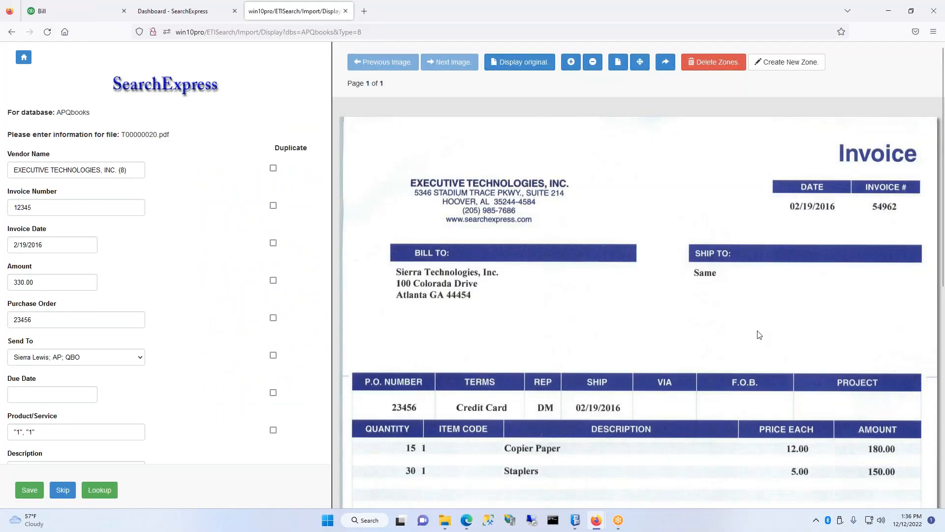
Examine the data entry fields of T00000020.pdf, including the line item values and the Send To routing
scroll(137, 265, down, 1)
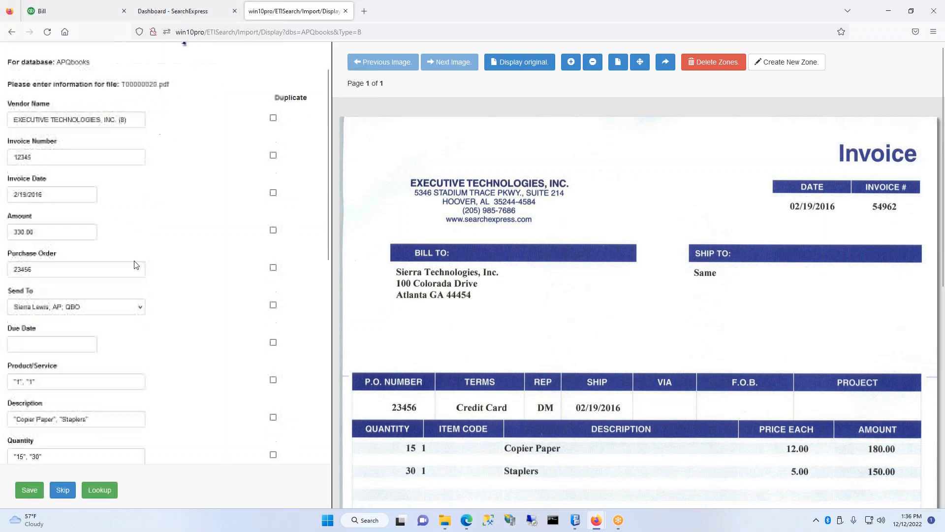
scroll(38, 248, down, 1)
scroll(39, 248, down, 7)
scroll(76, 429, up, 10)
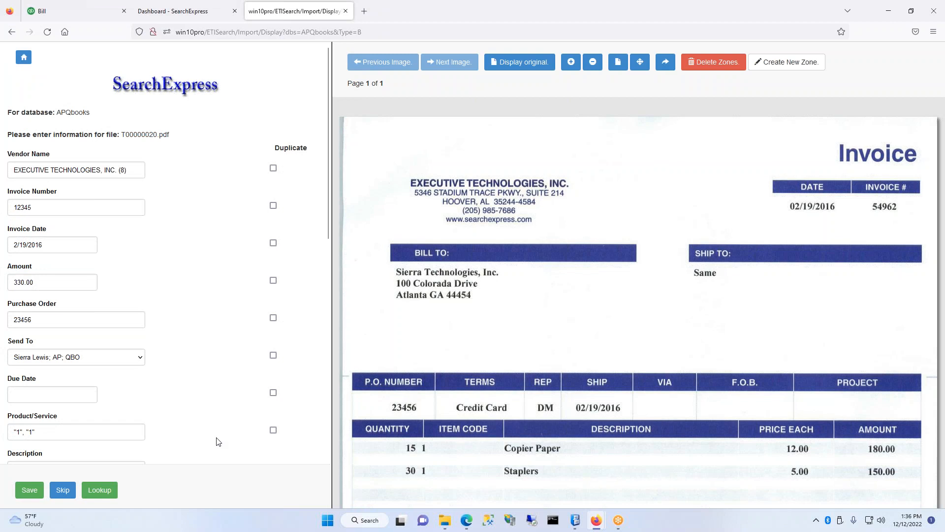
scroll(217, 441, down, 2)
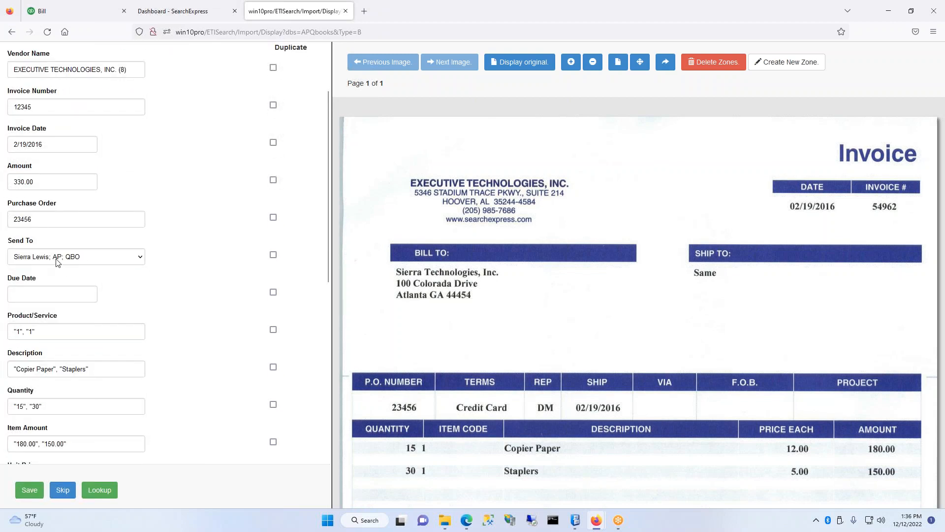
scroll(91, 234, up, 1)
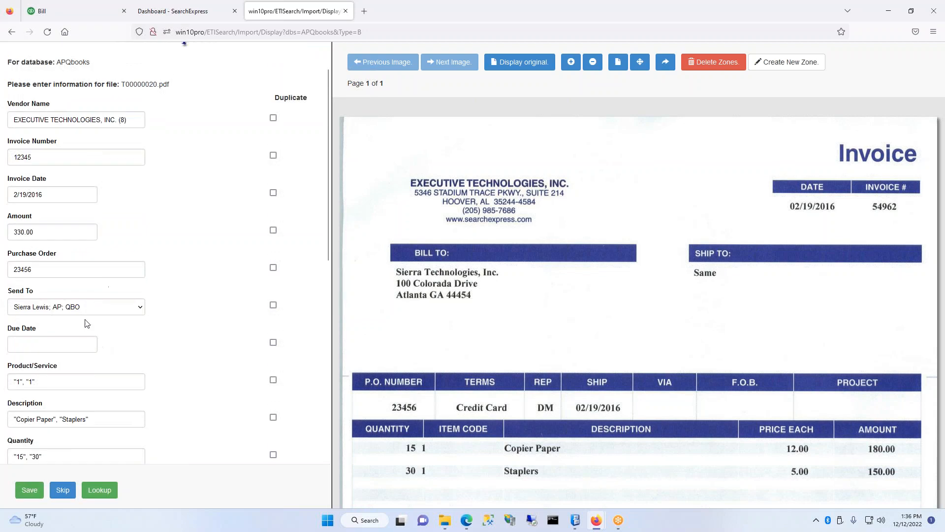
scroll(82, 321, up, 1)
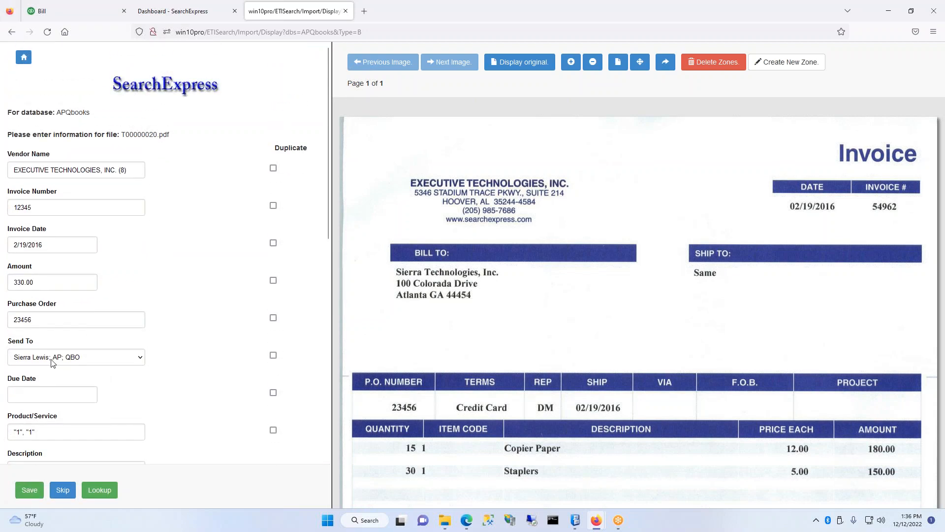
Return to the dashboard and open the individual approver's APMicro workflow inbasket listed just above the AP Inbasket
click(17, 57)
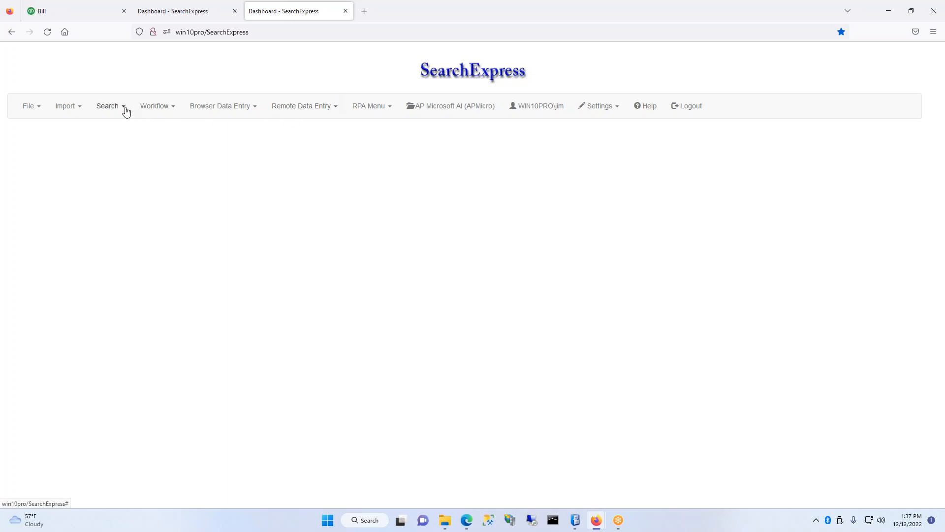
click(169, 110)
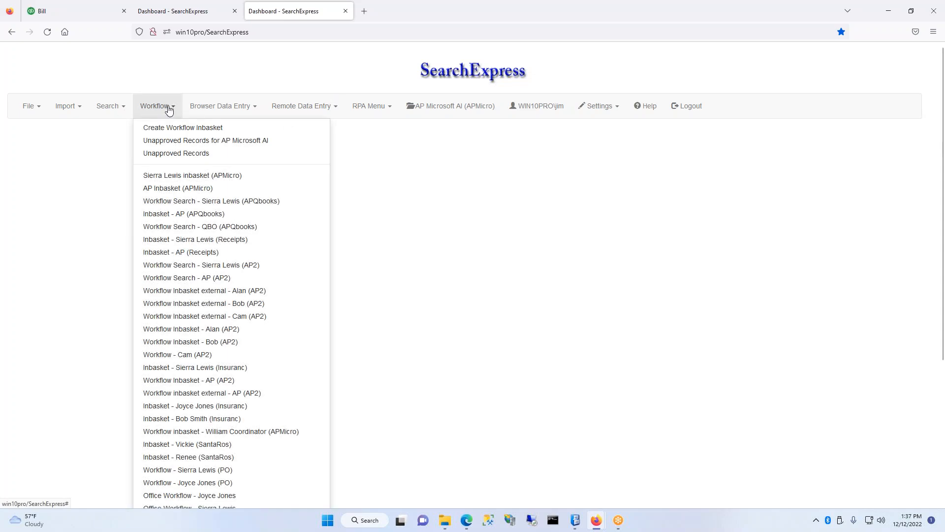
click(210, 177)
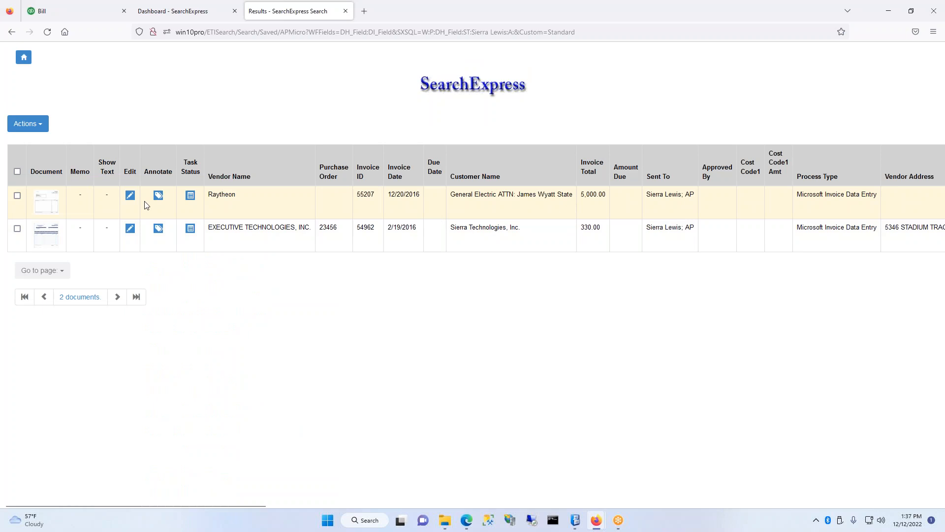
Select the Executive Technologies invoice in the inbasket and open its record for editing
click(17, 229)
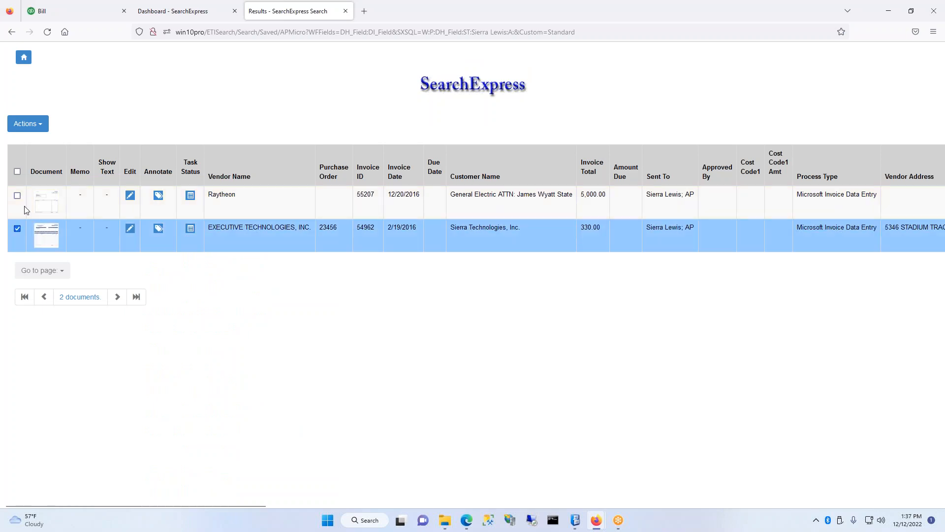
click(27, 124)
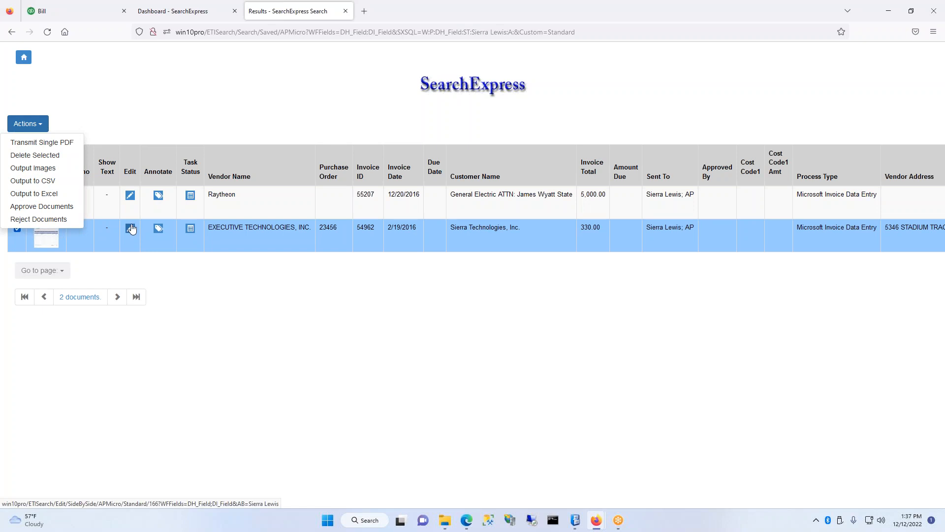
click(129, 228)
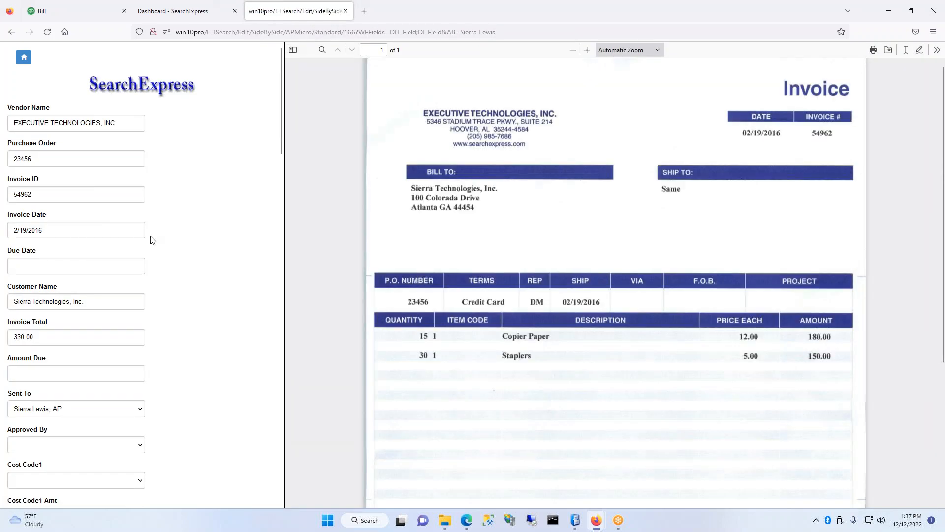
Set the invoice's Cost Code1 to 1111-2222 and its Cost Code1 Amt to 300
scroll(66, 251, down, 3)
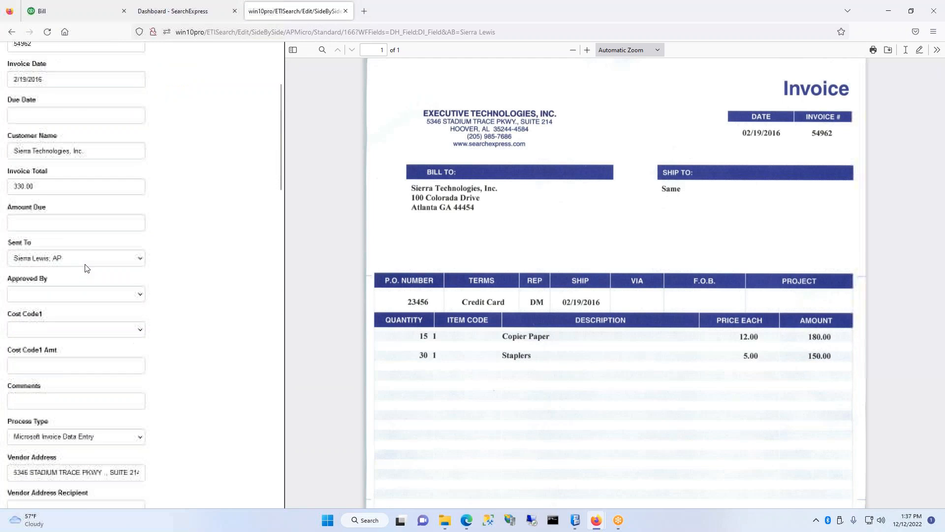
click(142, 332)
click(52, 358)
click(49, 361)
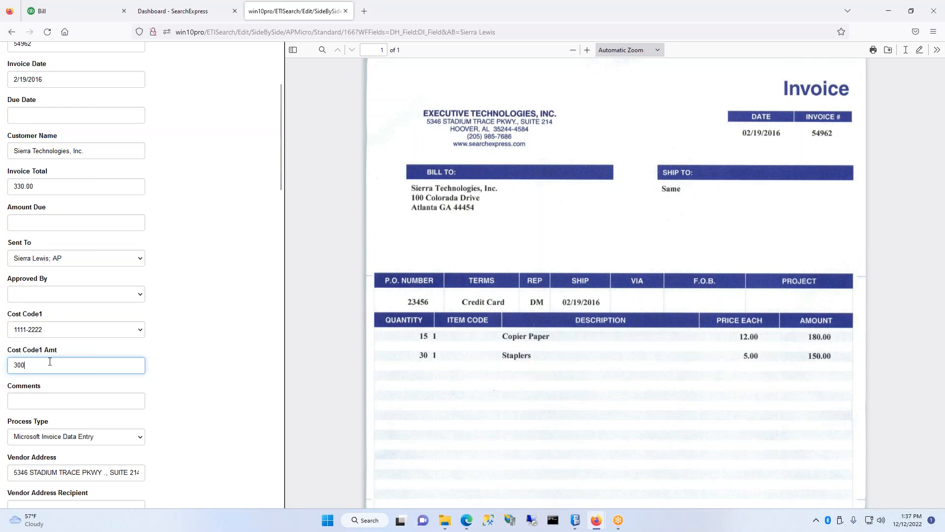
Update the invoice record and approve the document
scroll(50, 362, down, 20)
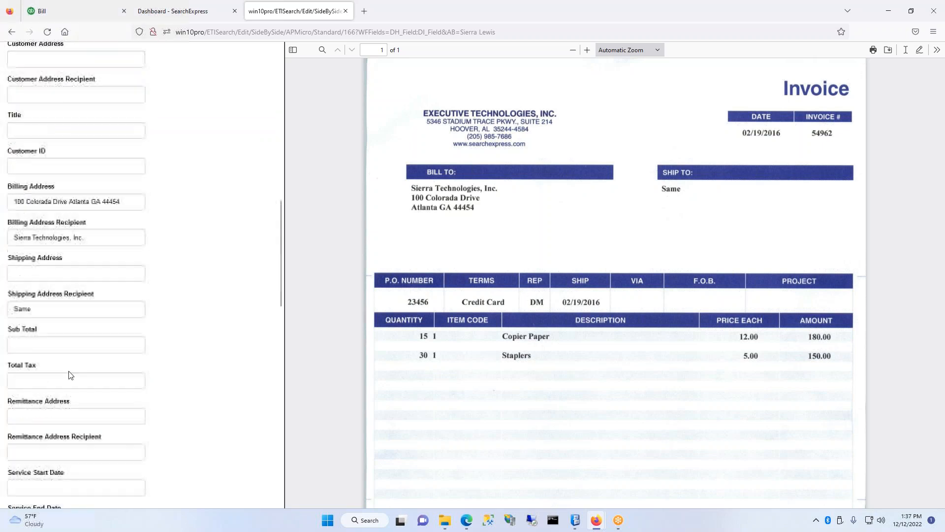
scroll(76, 374, down, 2)
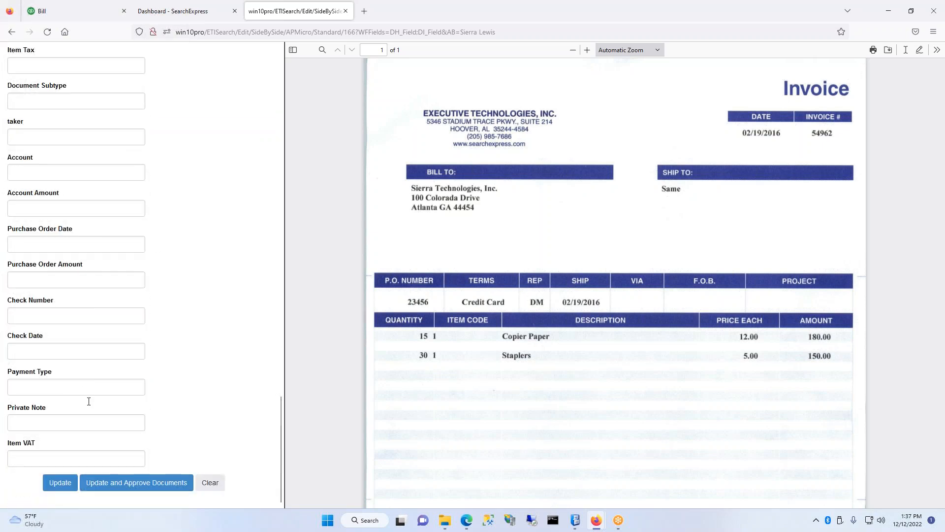
click(119, 483)
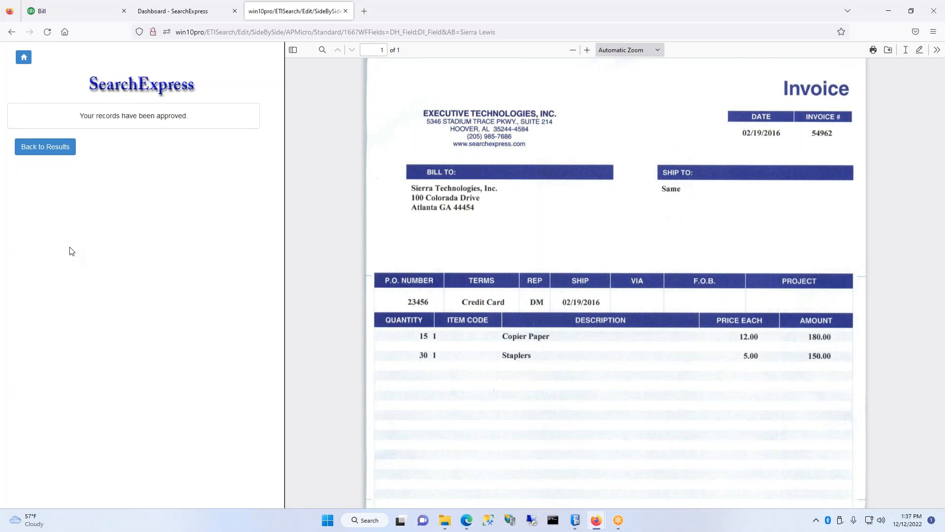
Return to the dashboard and open the AP Inbasket (APMicro) workflow
click(23, 58)
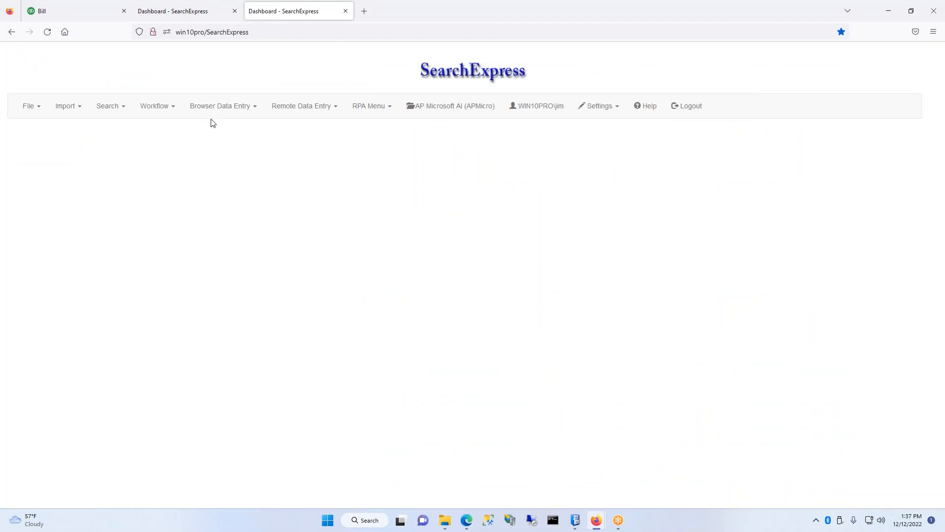
click(164, 110)
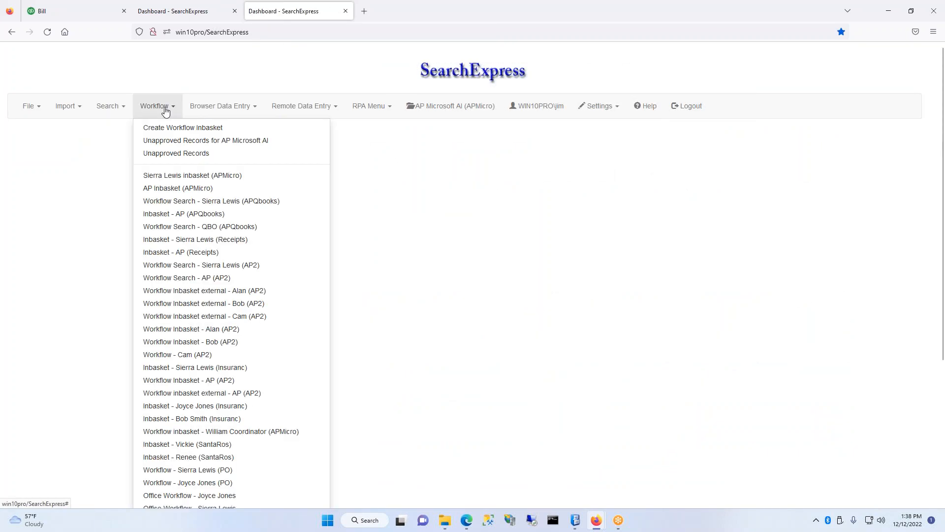
click(211, 189)
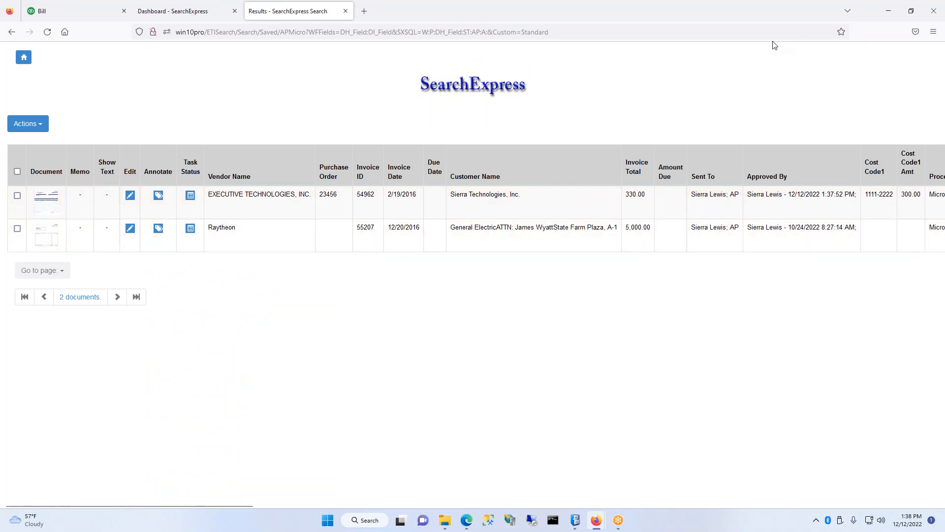
Examine the Executive Technologies invoice's approval entry in the AP inbasket, select the invoice and view its available actions
drag(795, 196, 834, 197)
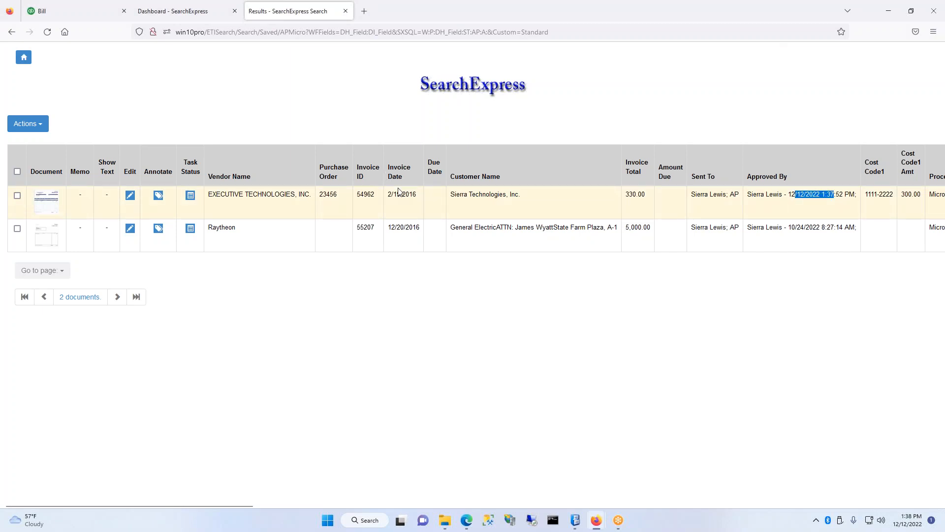
click(18, 196)
click(25, 124)
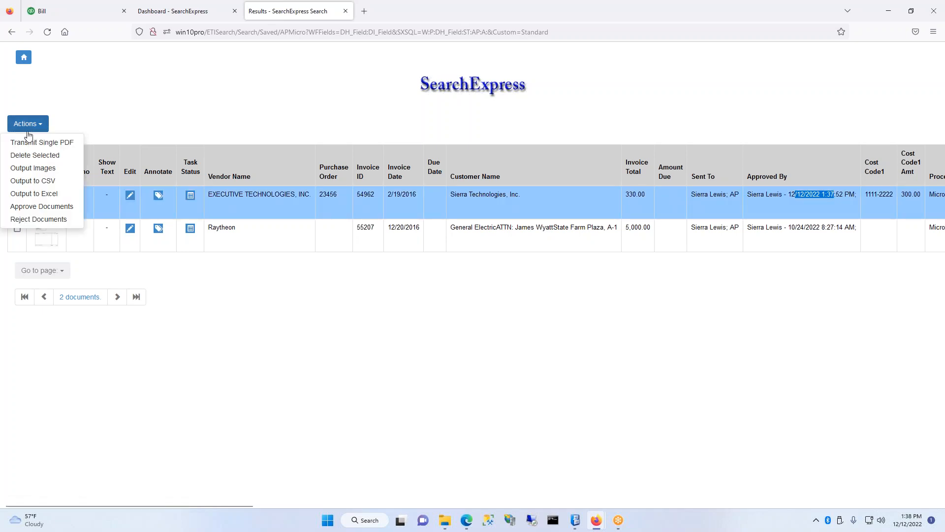
click(90, 110)
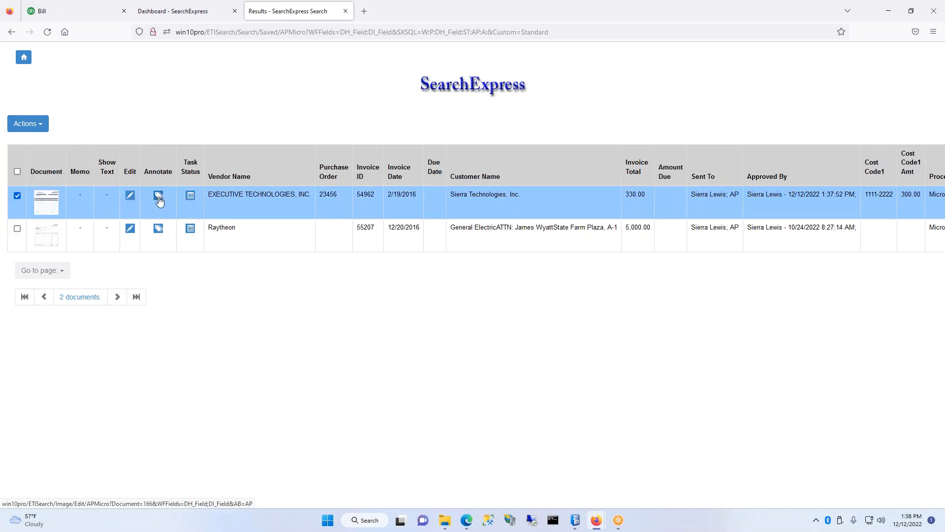
Open the Executive Technologies invoice for annotation and draw a red freehand signature and an arrow beneath it towards the invoice date
click(159, 196)
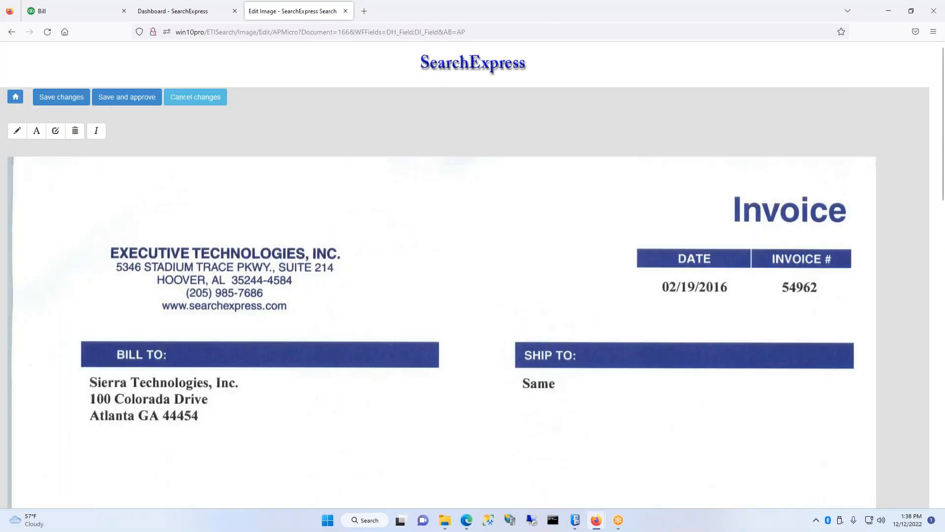
click(17, 131)
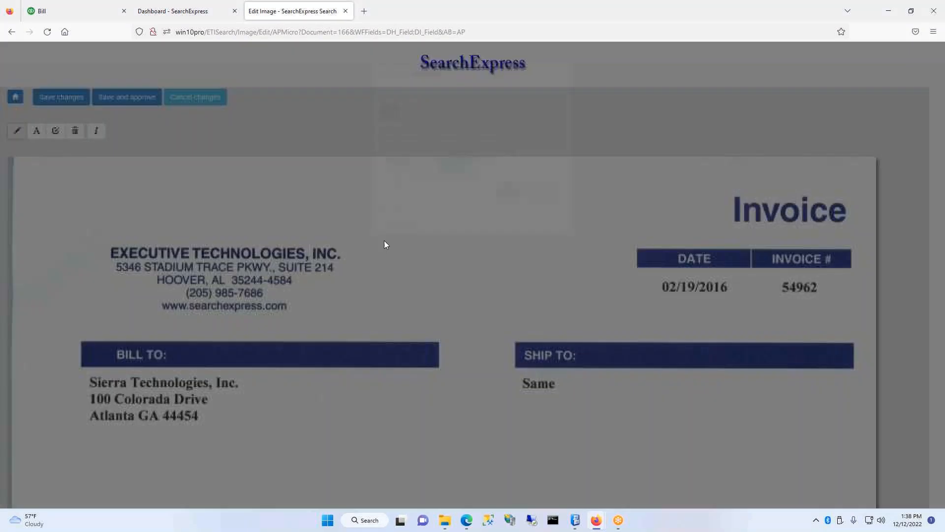
click(383, 170)
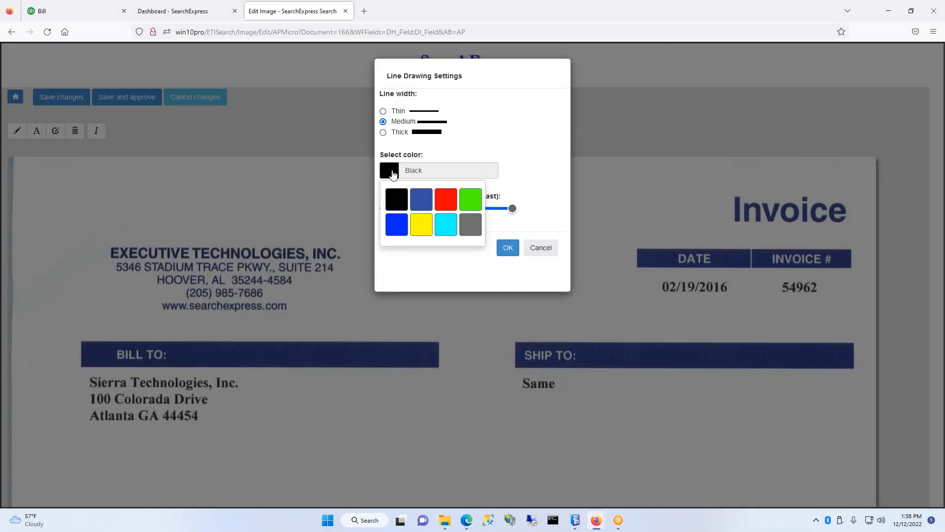
click(446, 198)
click(507, 245)
mouse_move(491, 257)
mouse_down()
mouse_move(459, 242)
mouse_move(507, 306)
mouse_move(514, 261)
mouse_move(523, 269)
mouse_move(545, 252)
mouse_up()
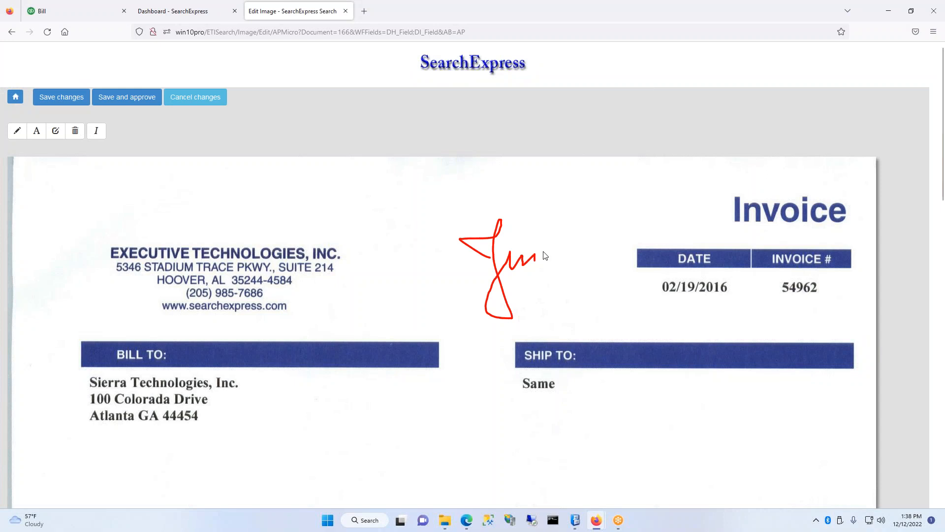
click(510, 231)
drag(561, 307, 576, 308)
mouse_move(663, 307)
mouse_down()
mouse_move(678, 308)
mouse_move(670, 310)
mouse_up()
Add the text annotation "One unit damaged" above the vendor's address on the invoice
click(36, 131)
click(398, 205)
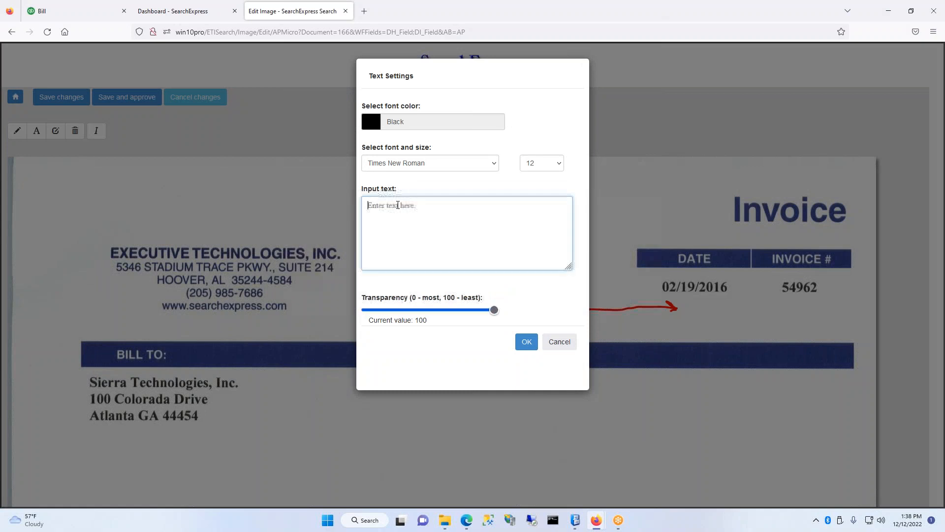
text(On)
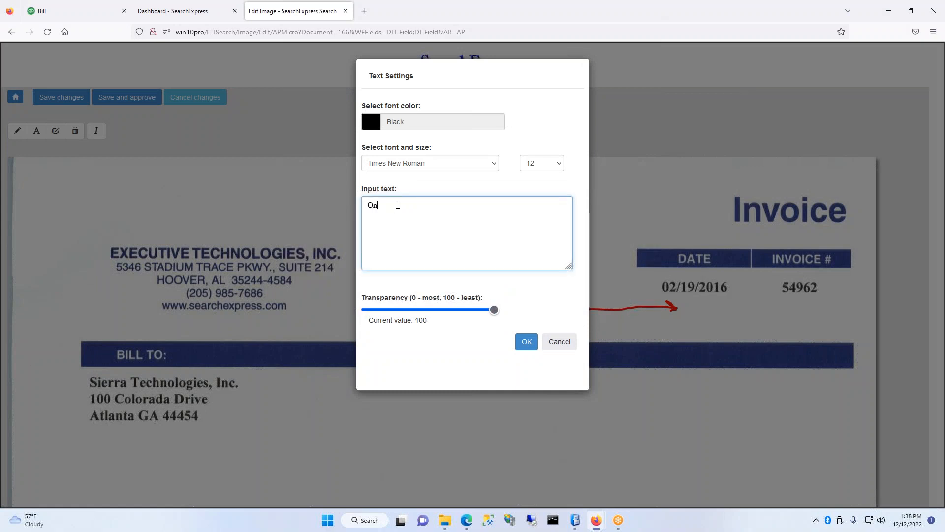
text(e unit damaged)
click(526, 343)
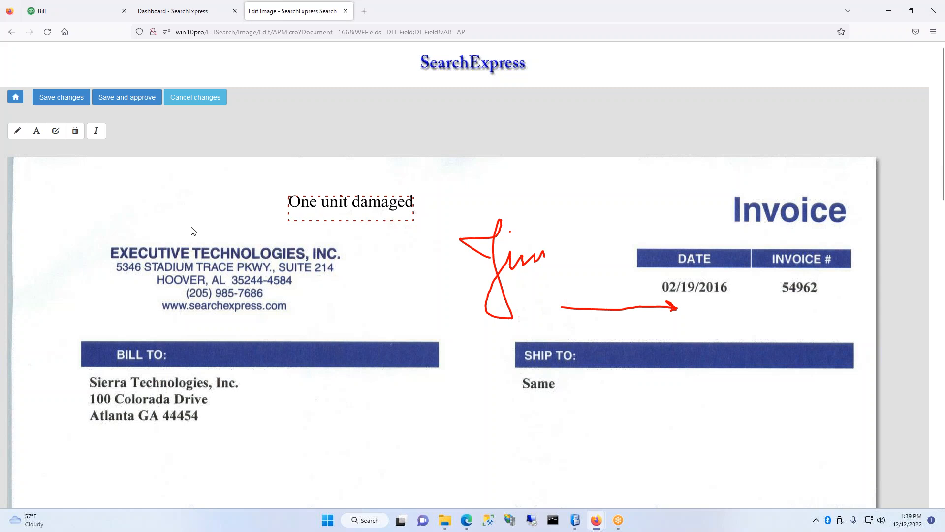
Return to the dashboard without saving the annotations and run a simple phrase search for "copier paper"
click(15, 97)
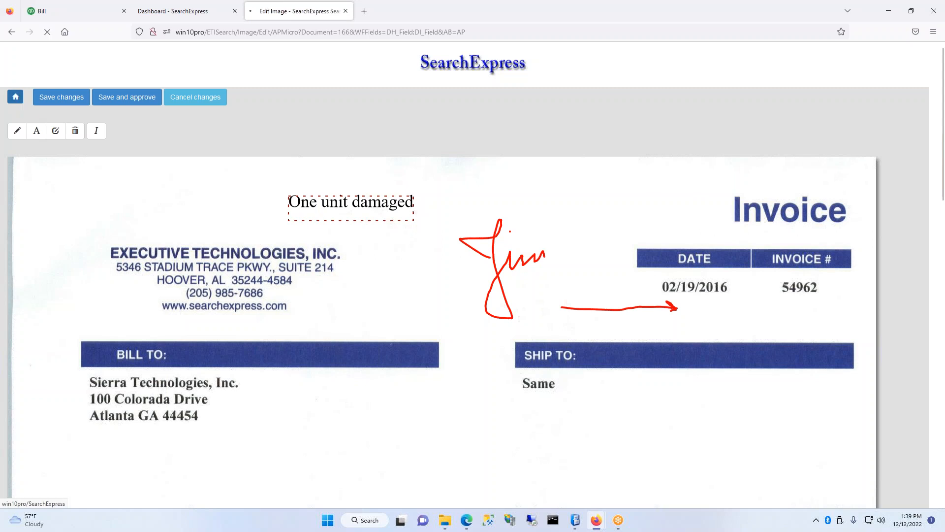
click(119, 107)
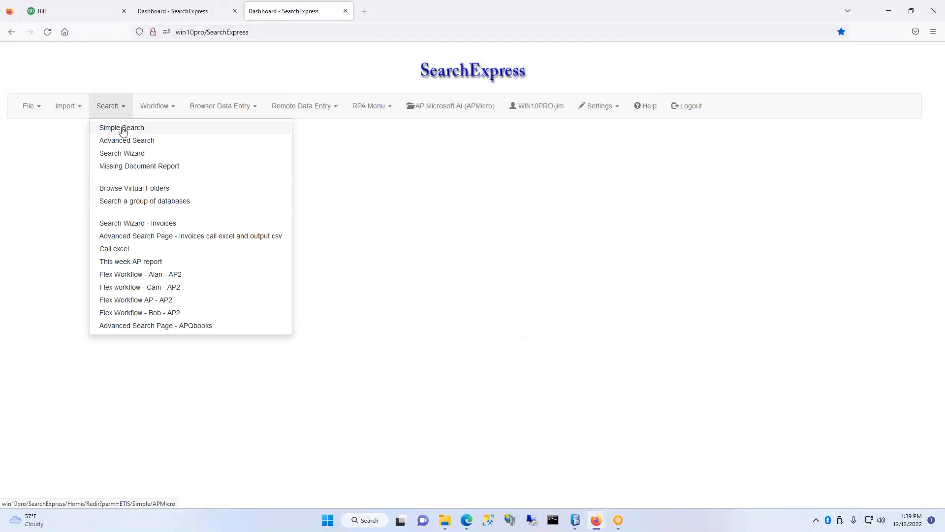
click(121, 127)
click(284, 125)
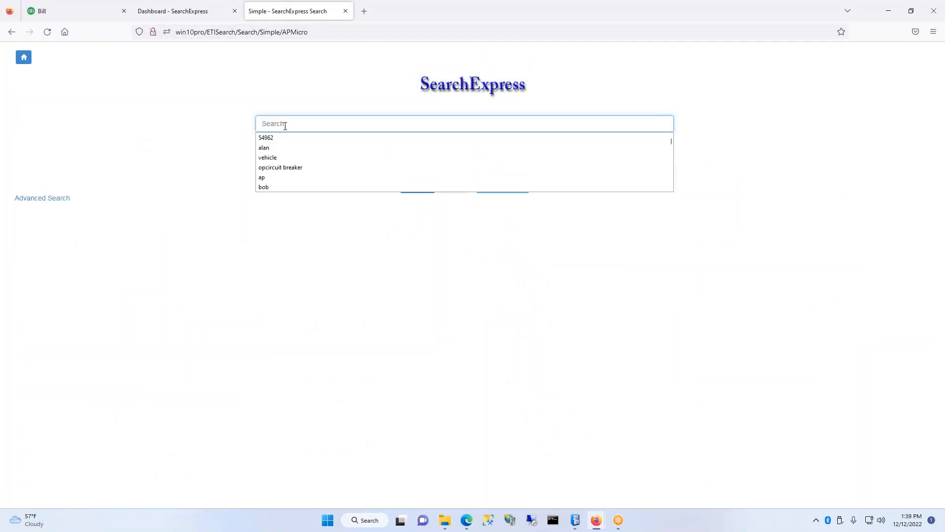
text(cop)
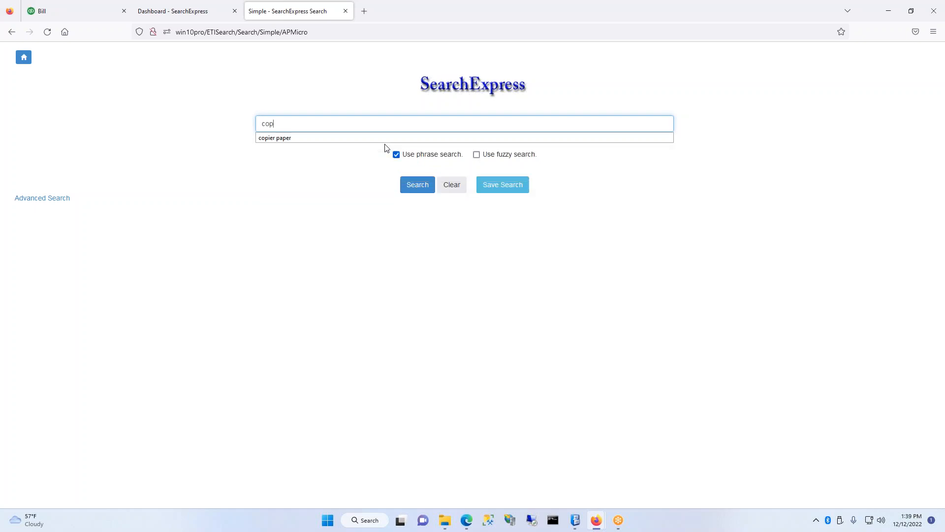
click(308, 138)
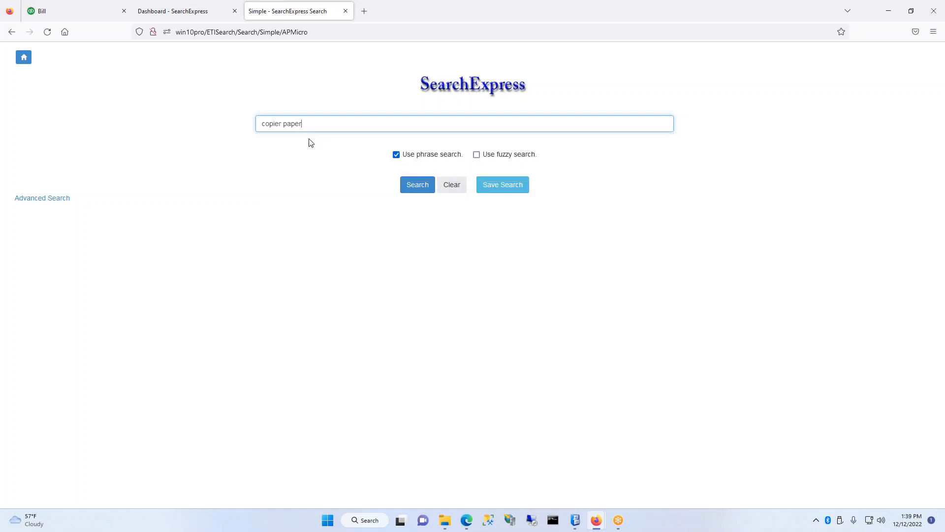
click(416, 186)
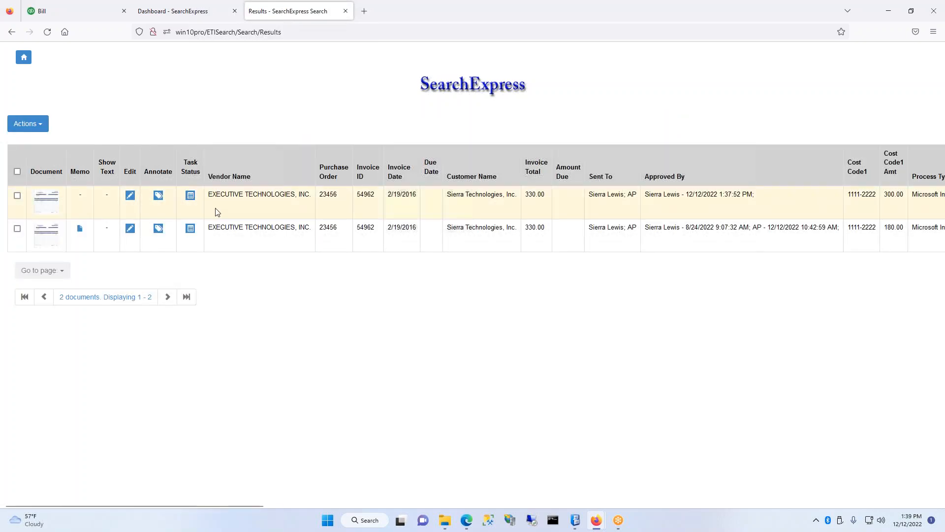
View the document images of both Executive Technologies invoices in the search results
click(44, 212)
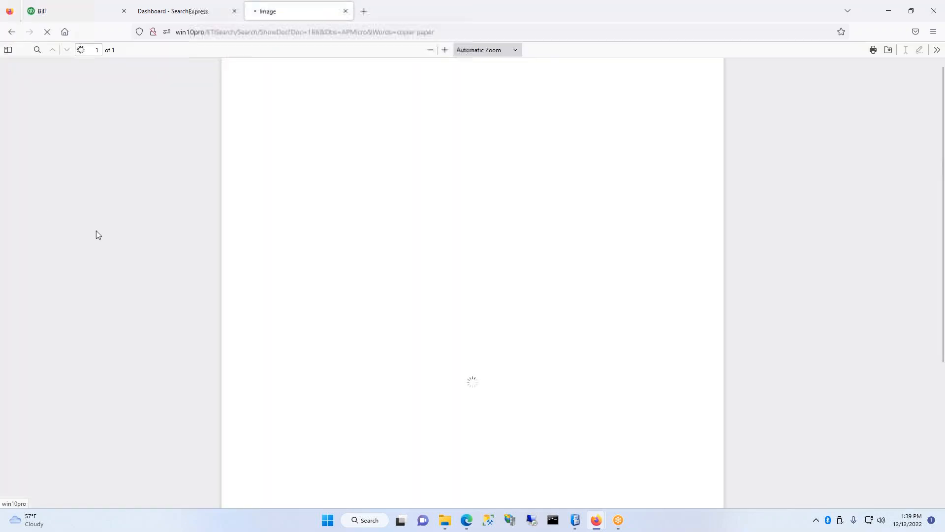
scroll(302, 296, down, 1)
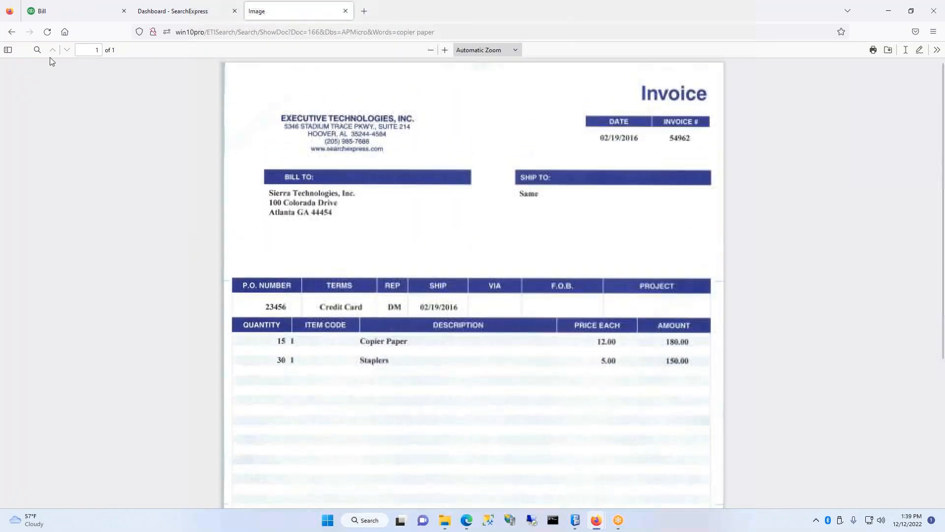
click(11, 31)
click(59, 245)
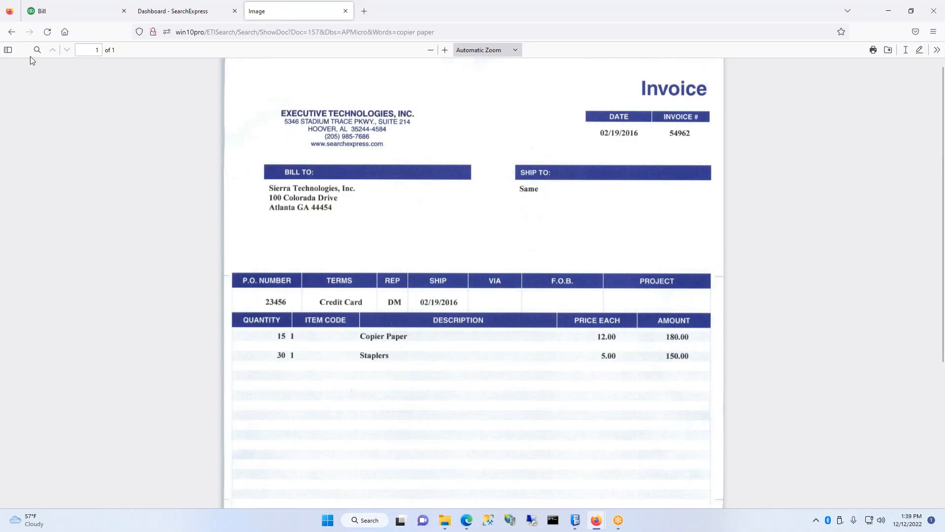
click(11, 32)
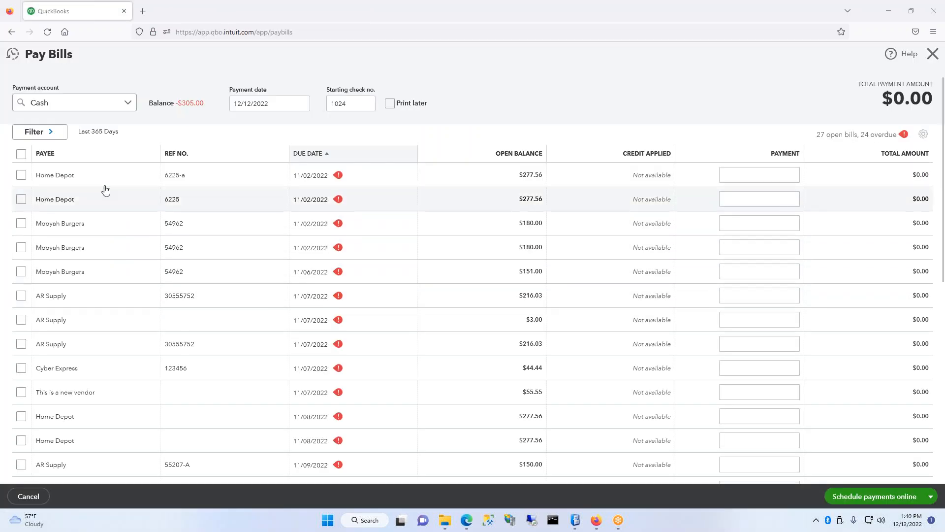
In the QuickBooks Pay Bills list, open the Cyber Express bill and view its attached invoice T00000017.pdf
scroll(217, 216, down, 1)
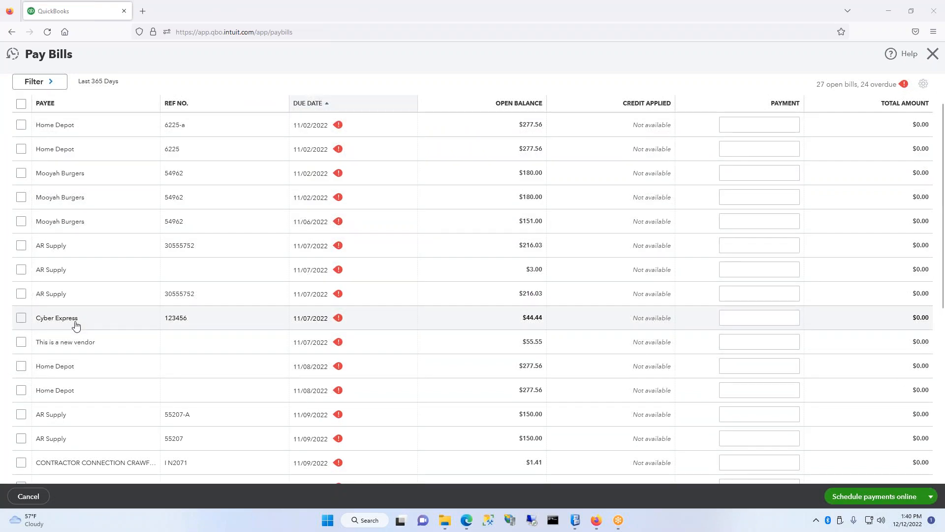
click(77, 319)
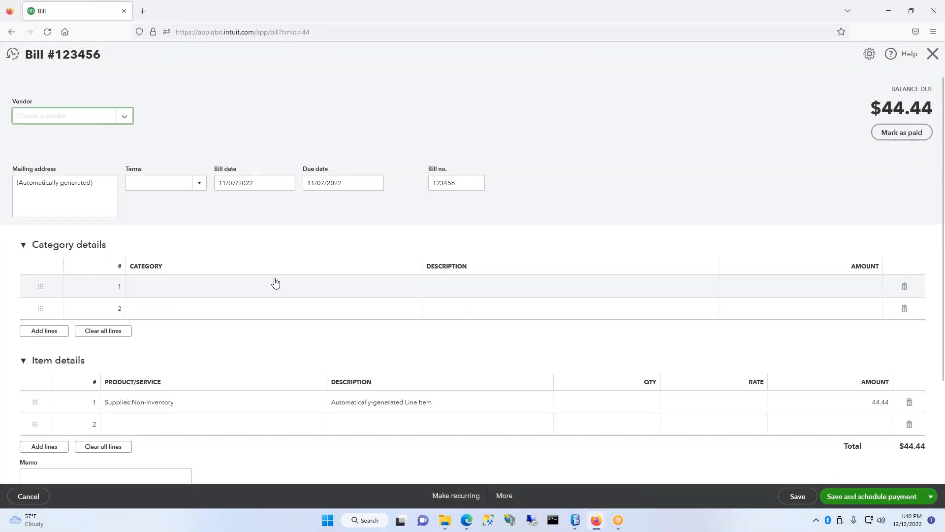
scroll(331, 317, down, 1)
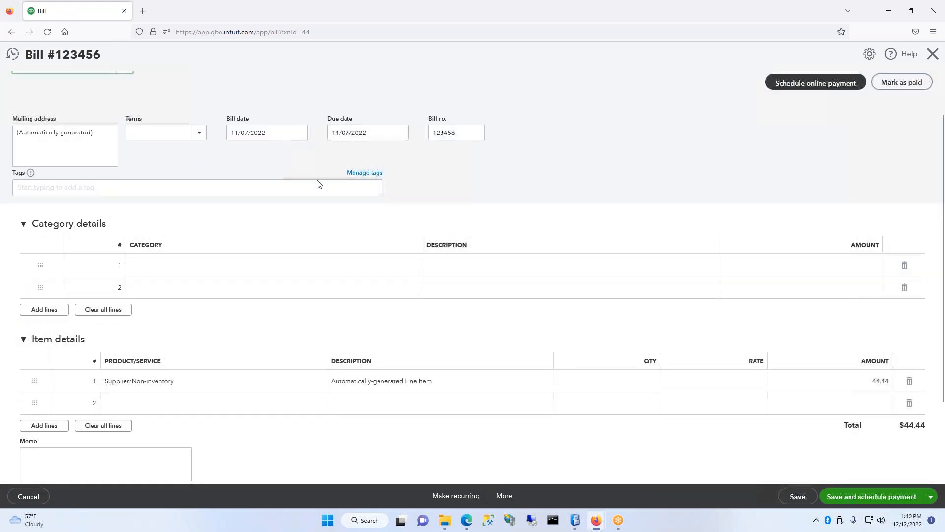
scroll(317, 183, down, 2)
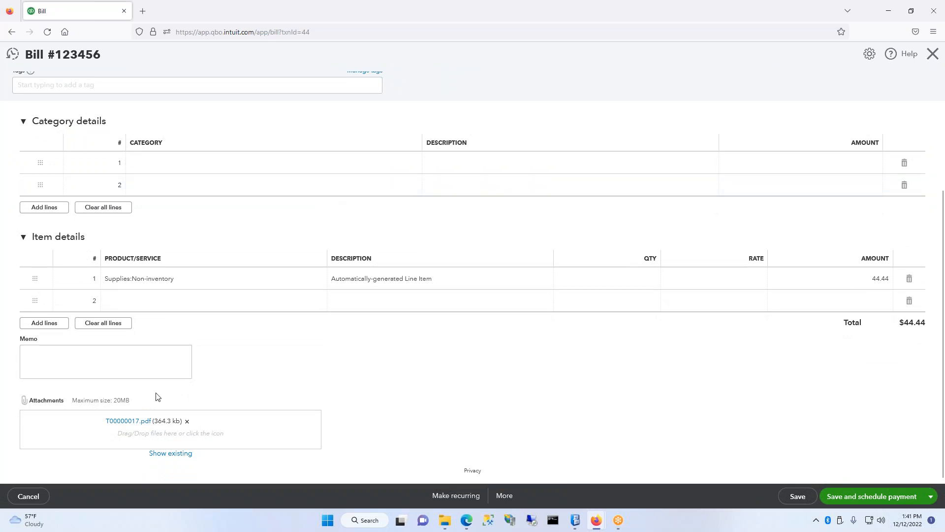
click(136, 426)
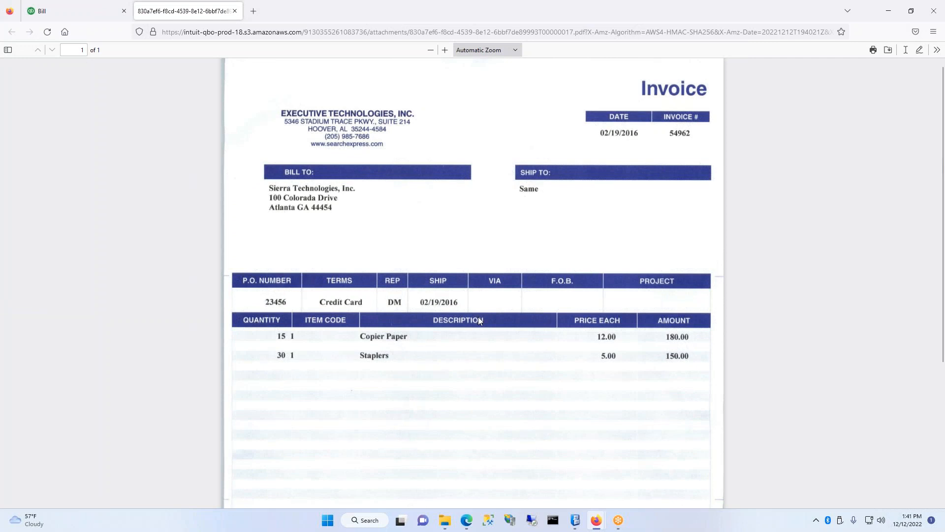
scroll(478, 320, down, 4)
scroll(478, 320, up, 4)
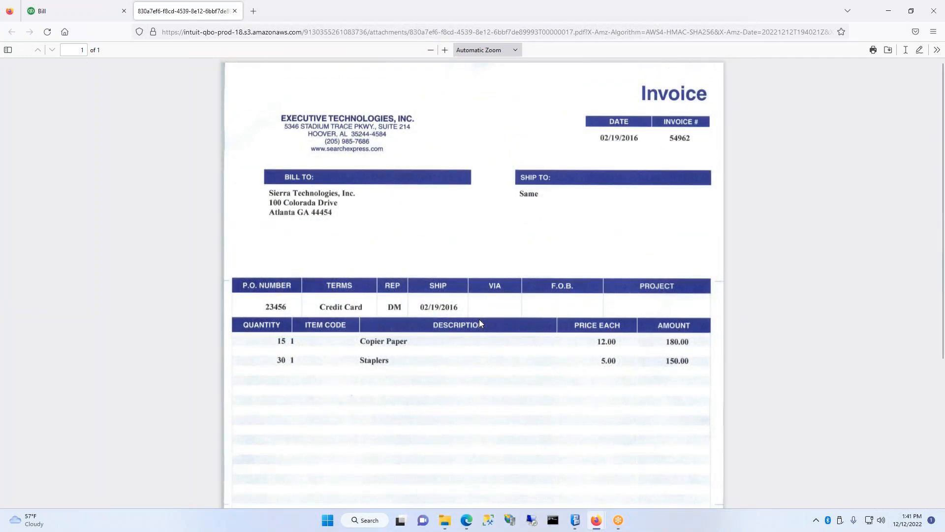
Minimize the browser, view the desktop image Approval App.jpg in full screen, and return to the desktop
click(889, 13)
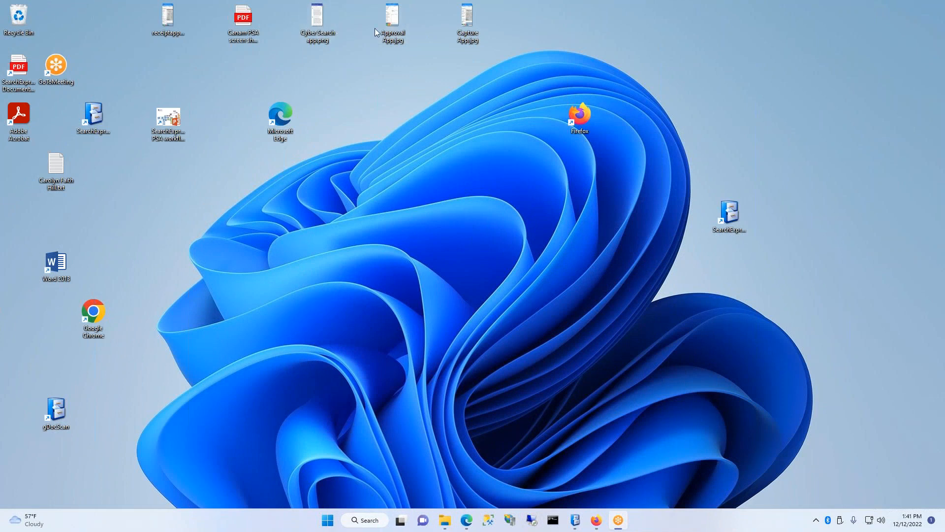
double_click(394, 18)
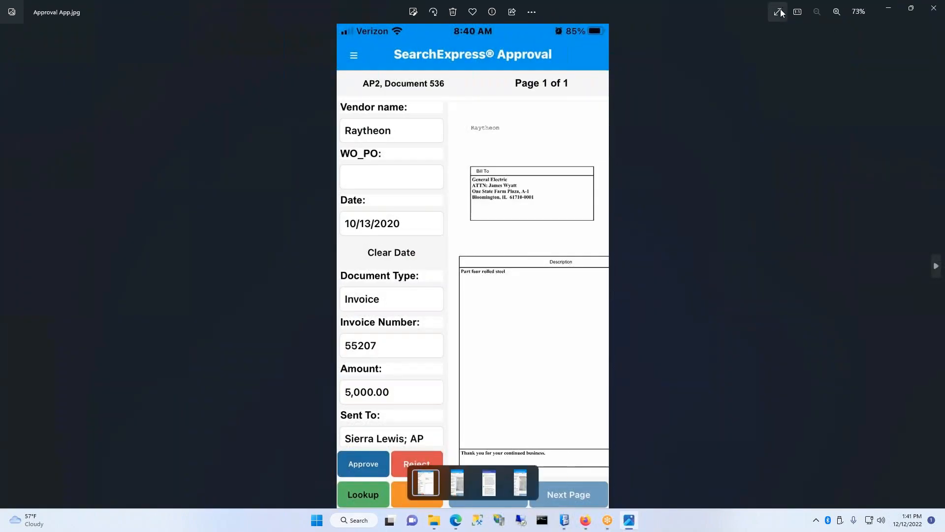
click(776, 19)
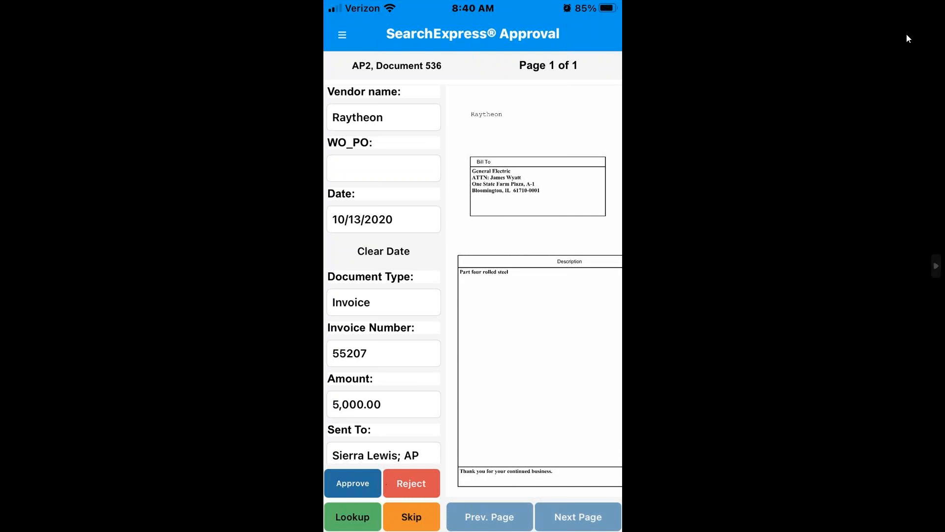
key(Escape)
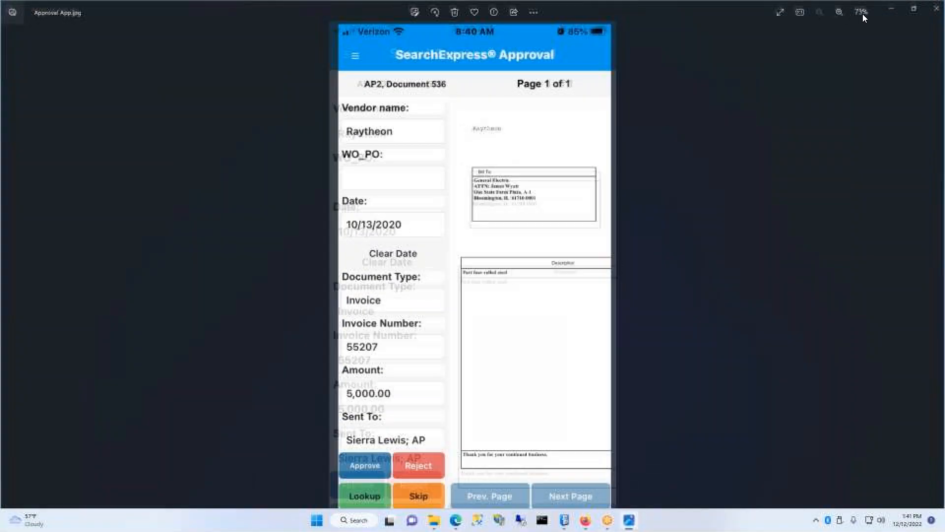
click(890, 9)
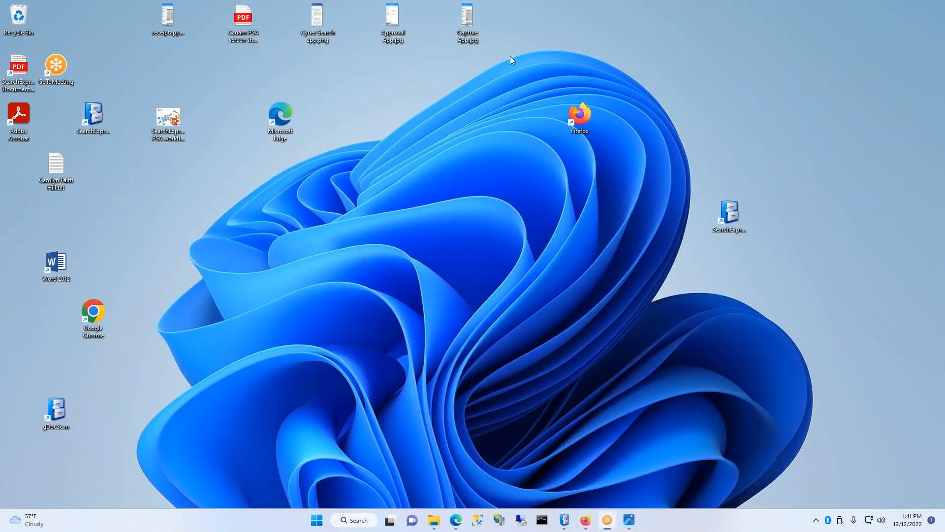
Open the desktop image Capture App.jpg and maximize its window
double_click(465, 20)
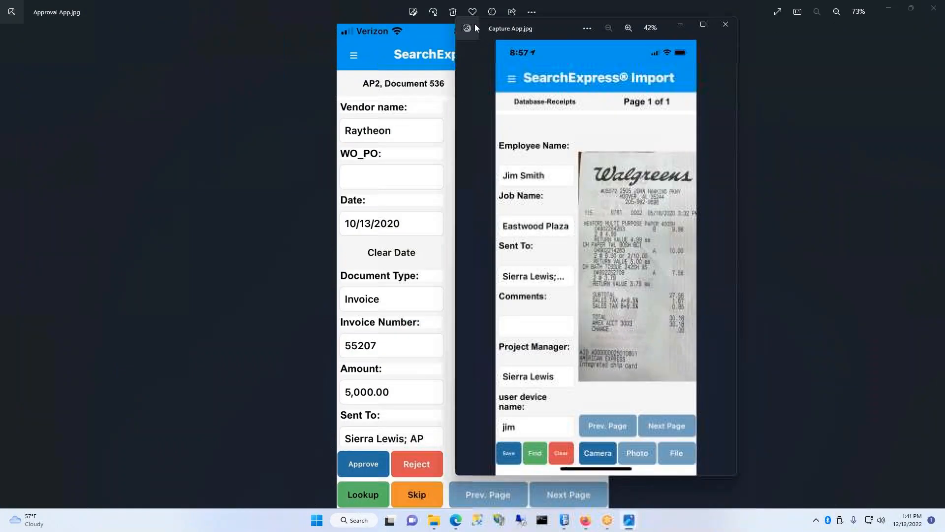
click(703, 24)
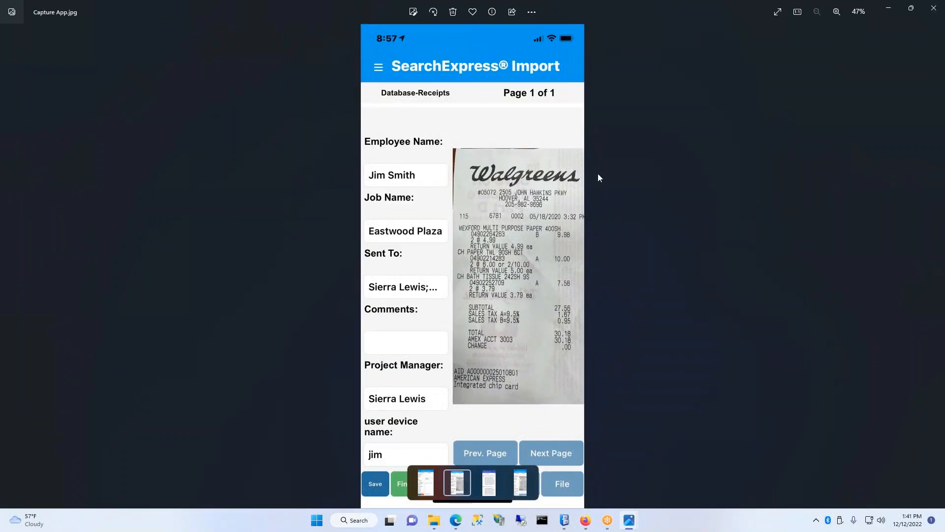